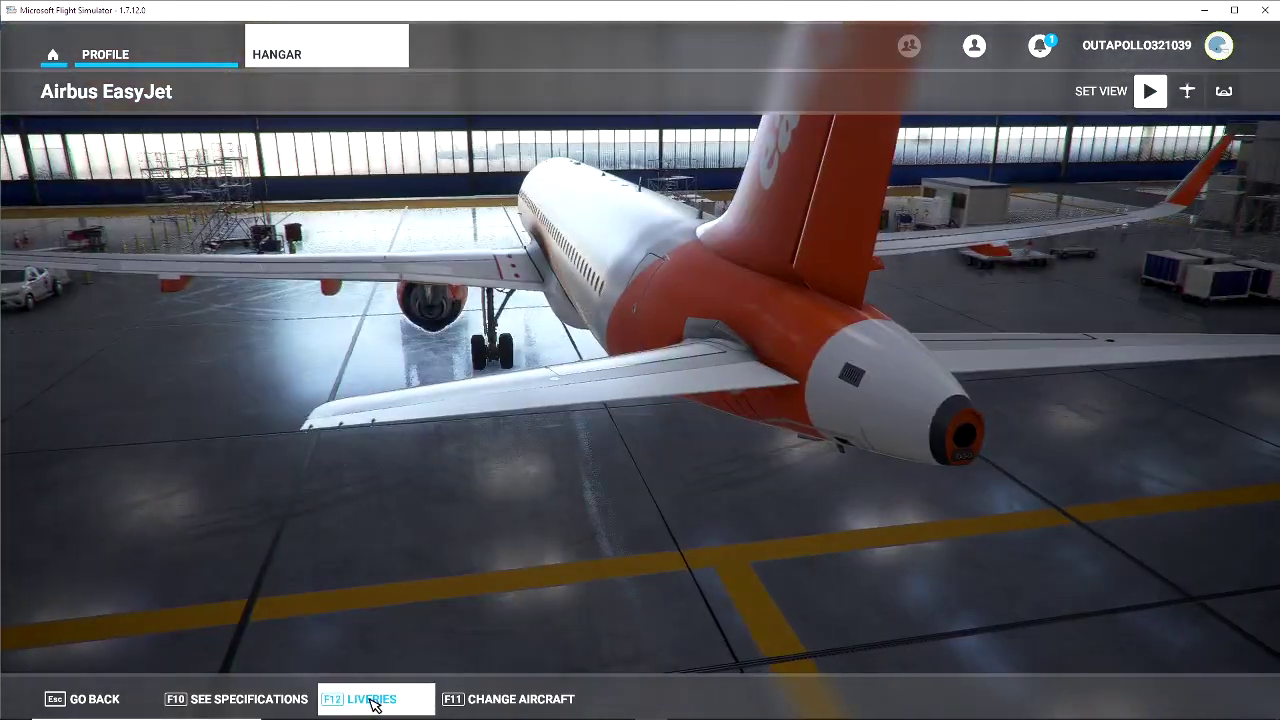
Replace the Airbus's EasyJet paint with the Thai livery from the livery strip, then go back to the hangar
click(374, 702)
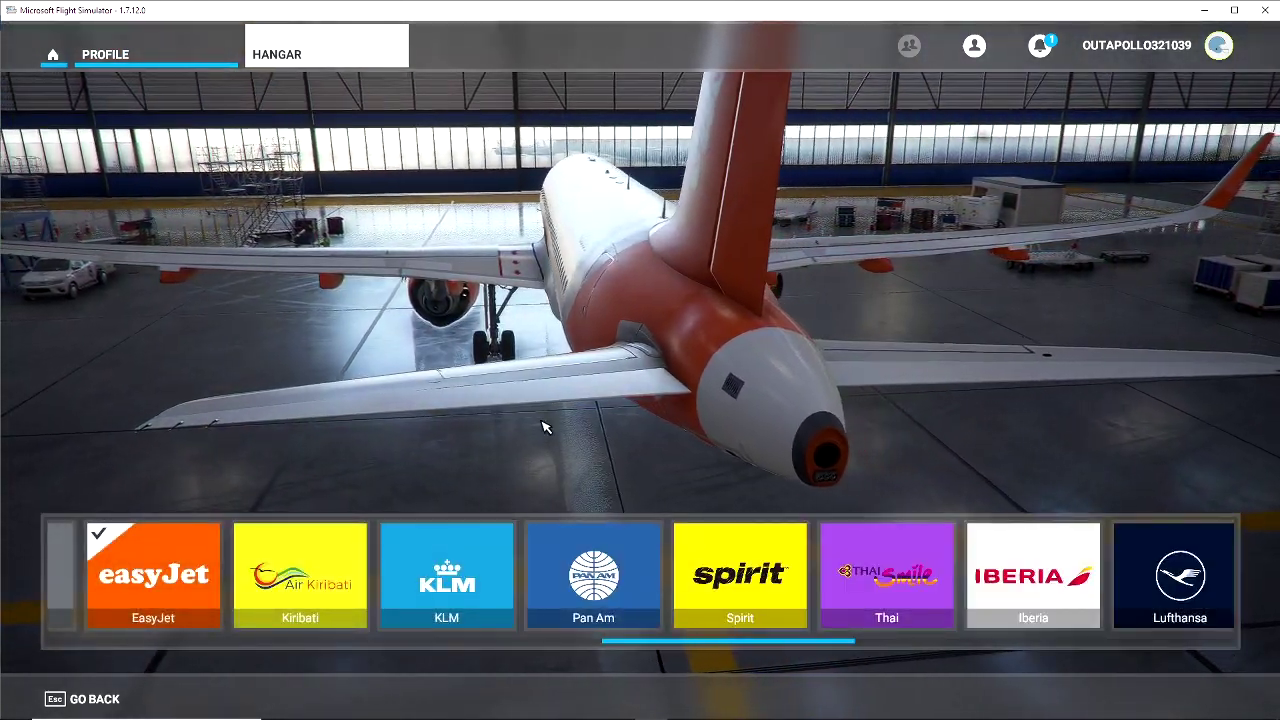
scroll(443, 577, up, 3)
scroll(443, 577, up, 4)
scroll(443, 577, up, 3)
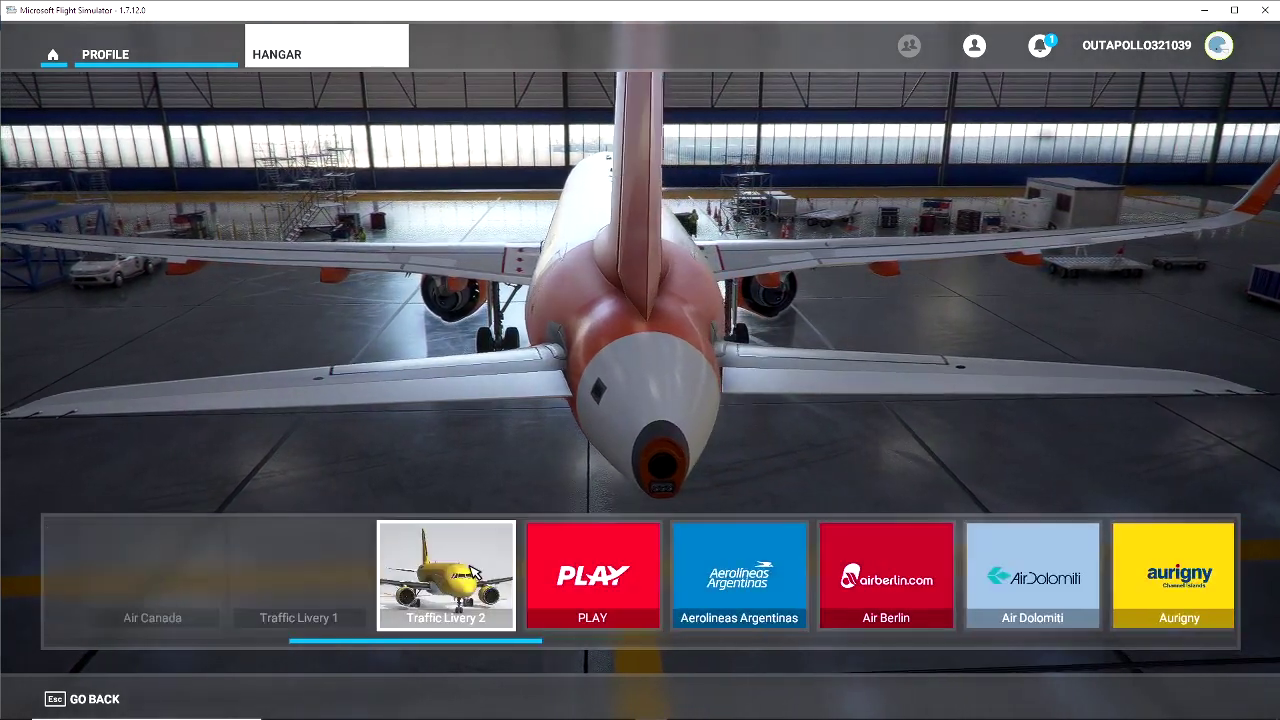
scroll(443, 577, up, 4)
scroll(443, 577, up, 3)
scroll(373, 580, up, 1)
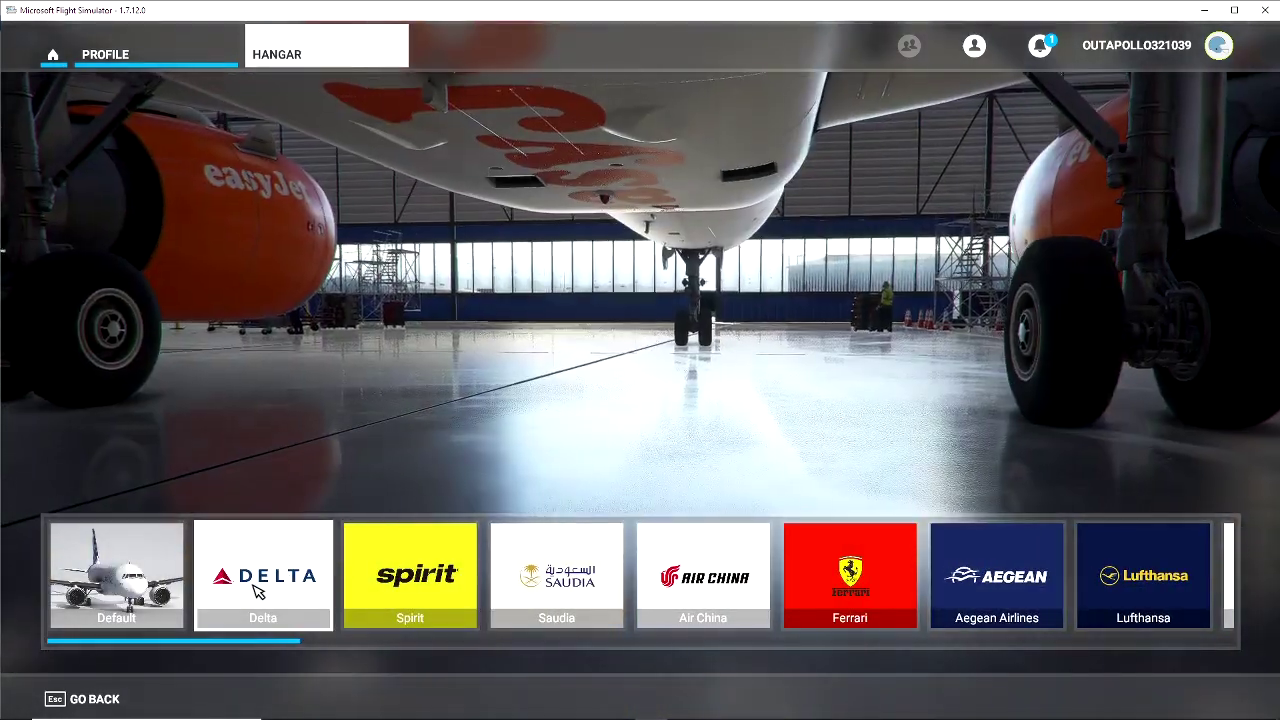
scroll(829, 586, down, 2)
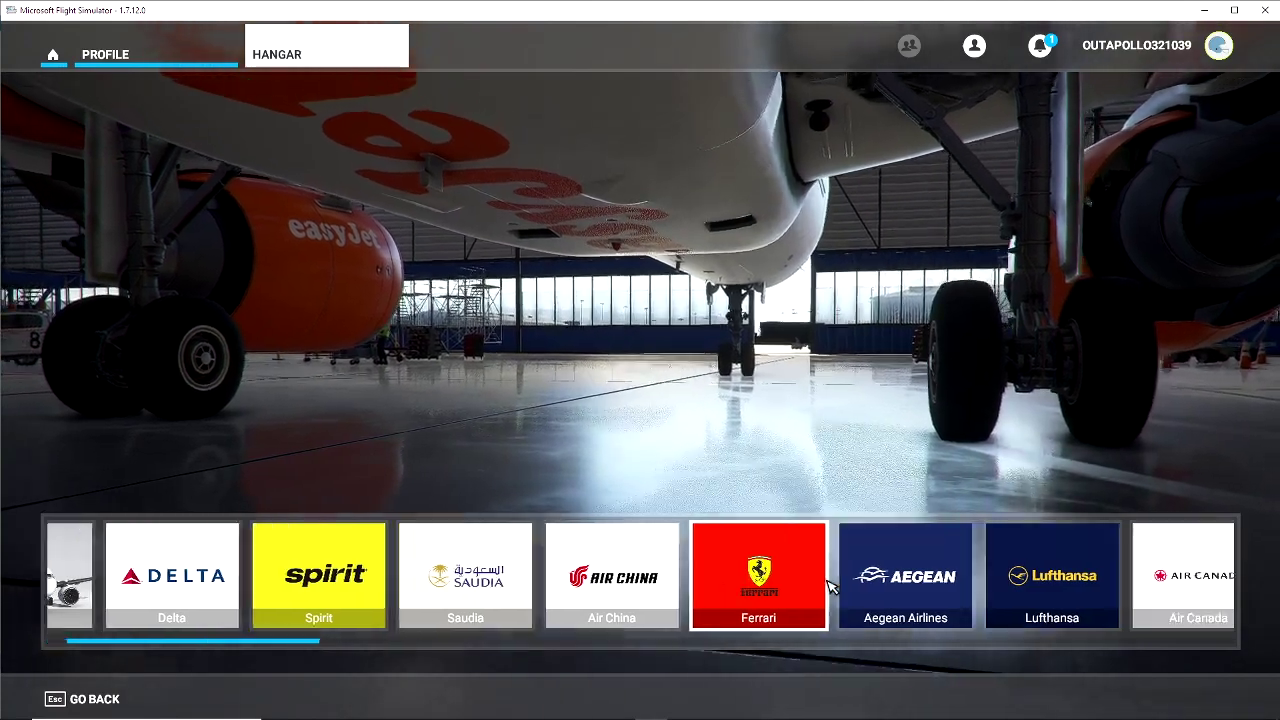
scroll(826, 586, down, 1)
scroll(822, 586, down, 1)
scroll(816, 587, down, 2)
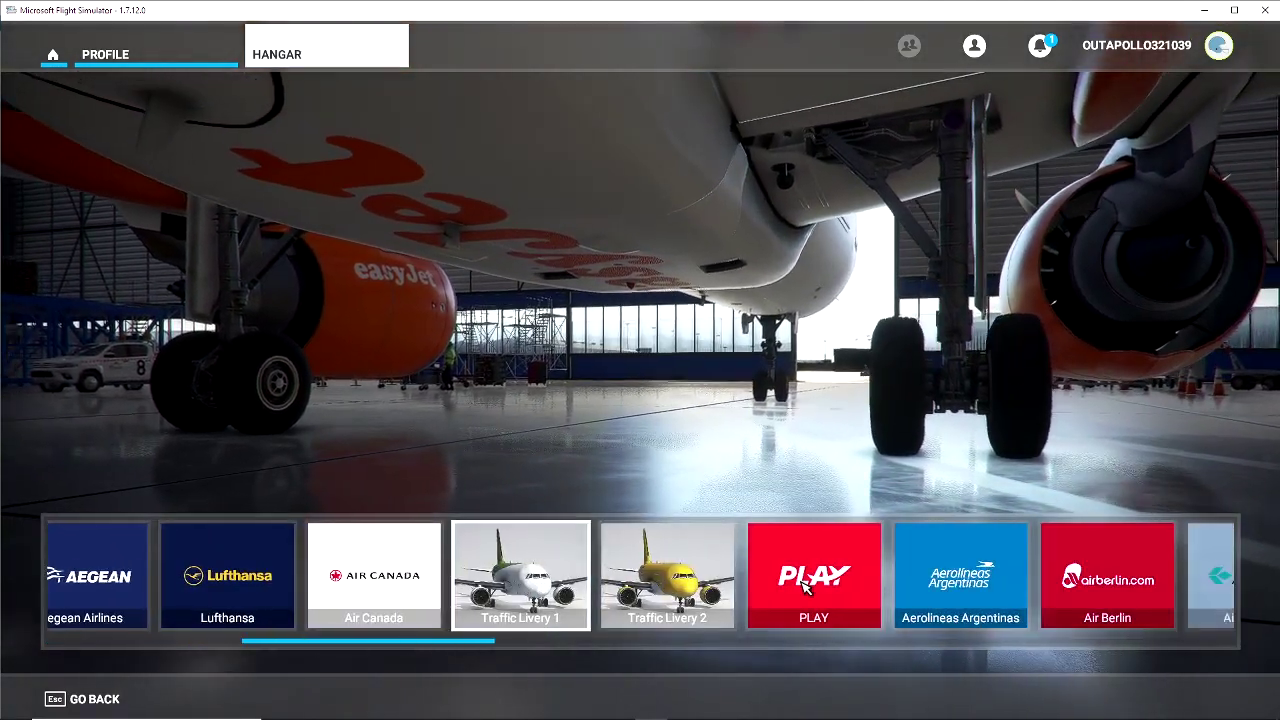
scroll(806, 588, down, 3)
scroll(804, 588, down, 3)
scroll(750, 583, down, 2)
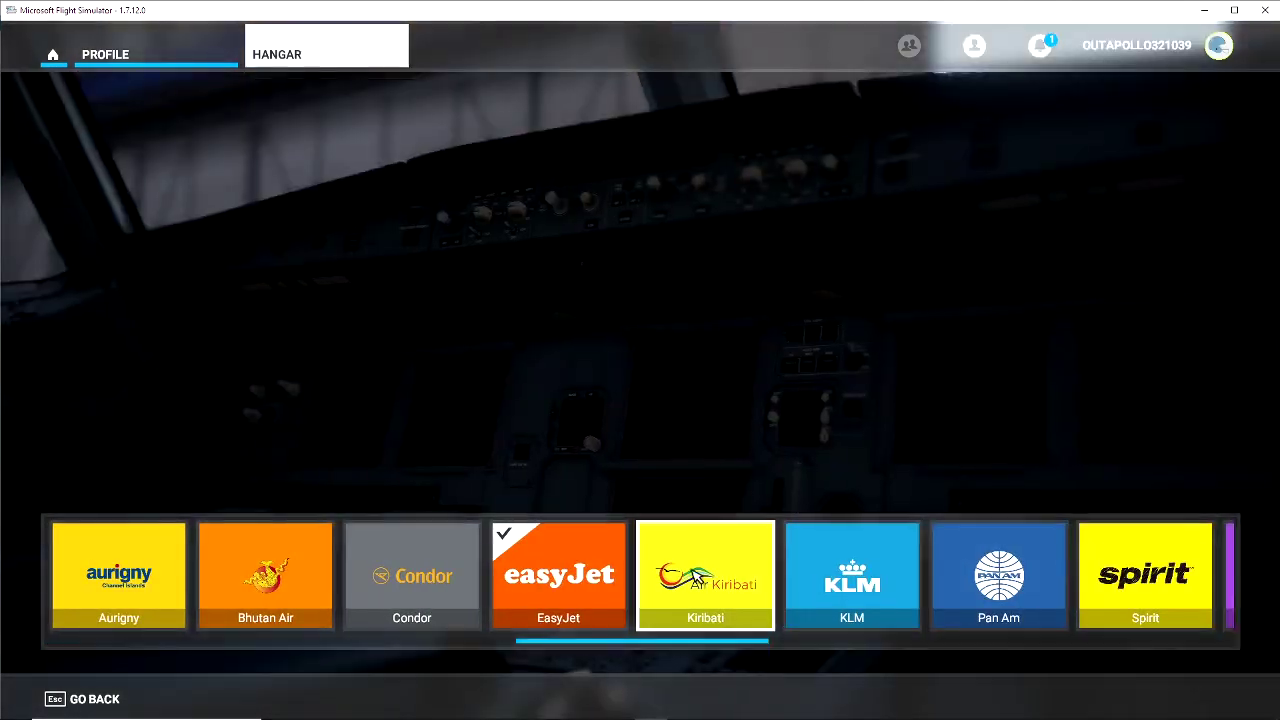
scroll(907, 580, down, 1)
scroll(910, 572, down, 2)
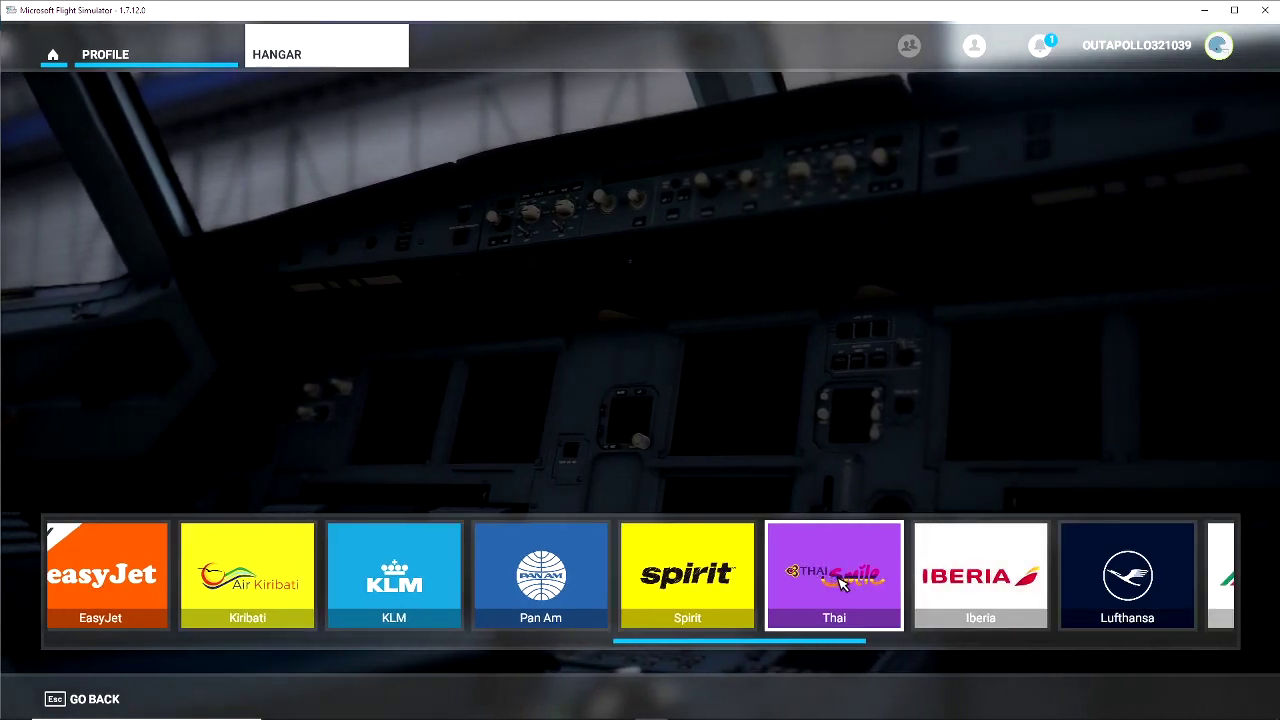
scroll(840, 582, down, 2)
click(549, 514)
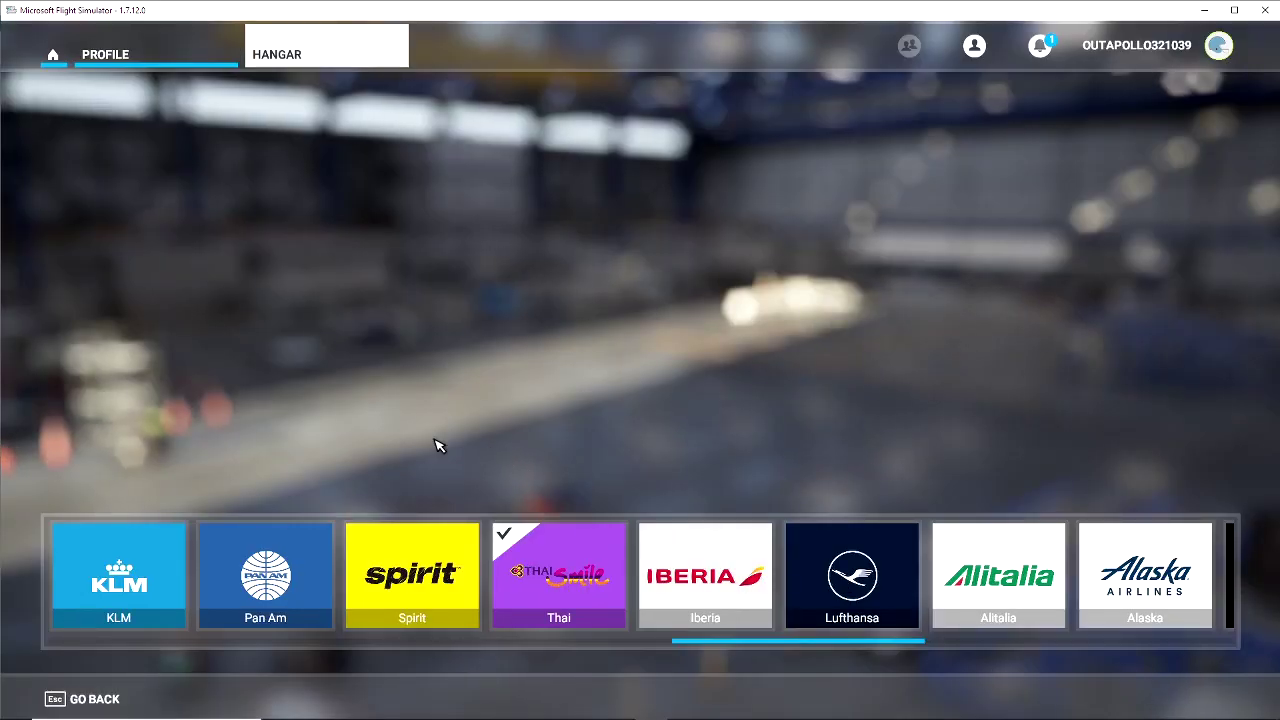
click(125, 692)
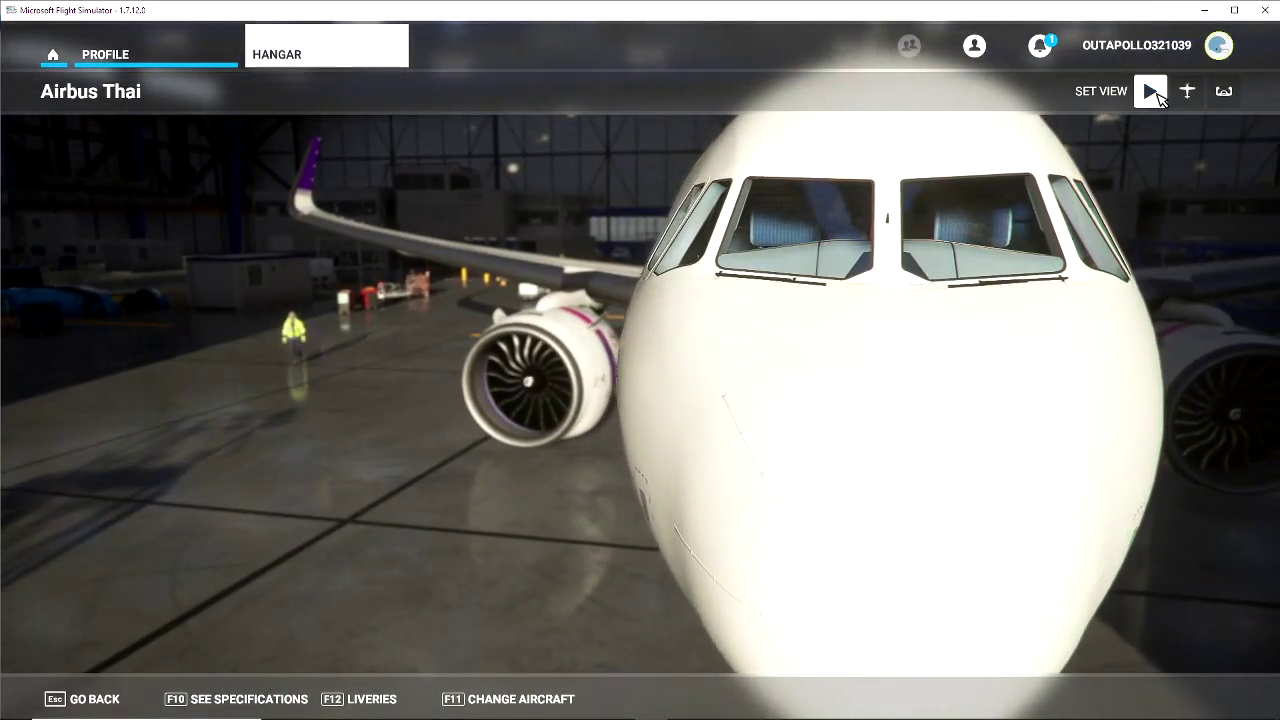
click(1152, 92)
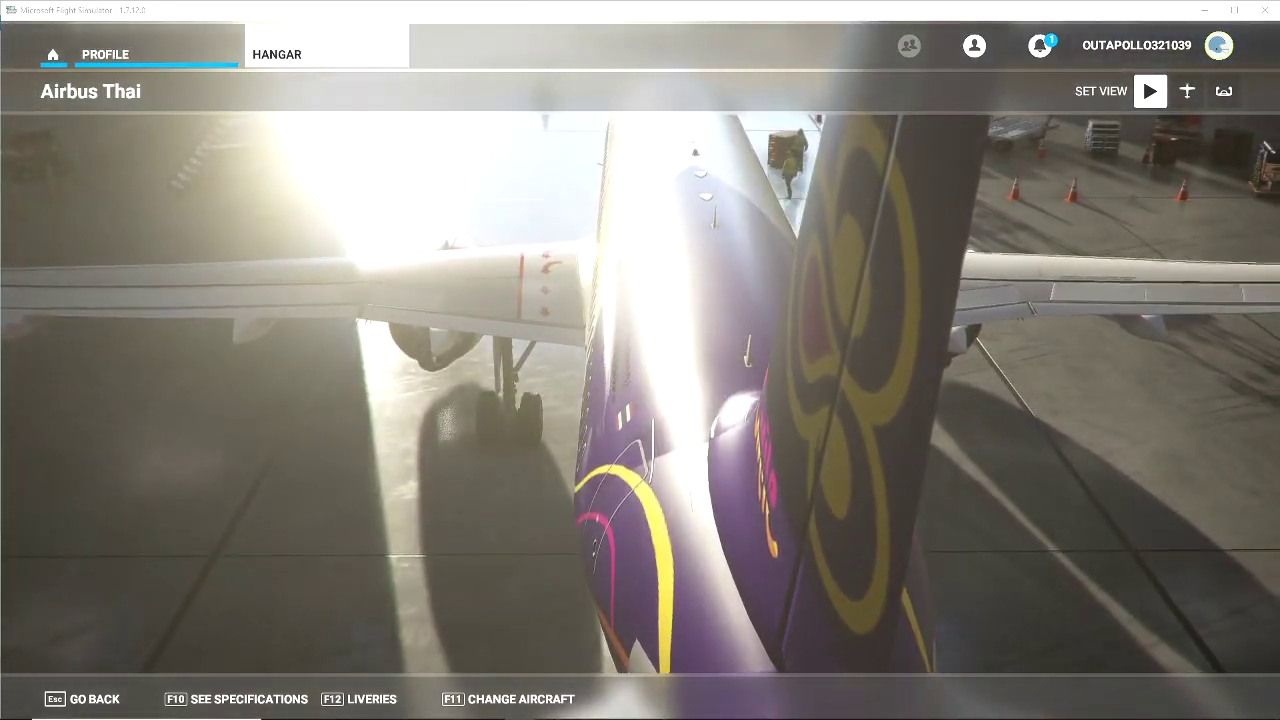
Move Chrome on-screen and browse the Liveries Megapack V4 page, ending at its Download Here buttons
drag(1279, 57, 292, 57)
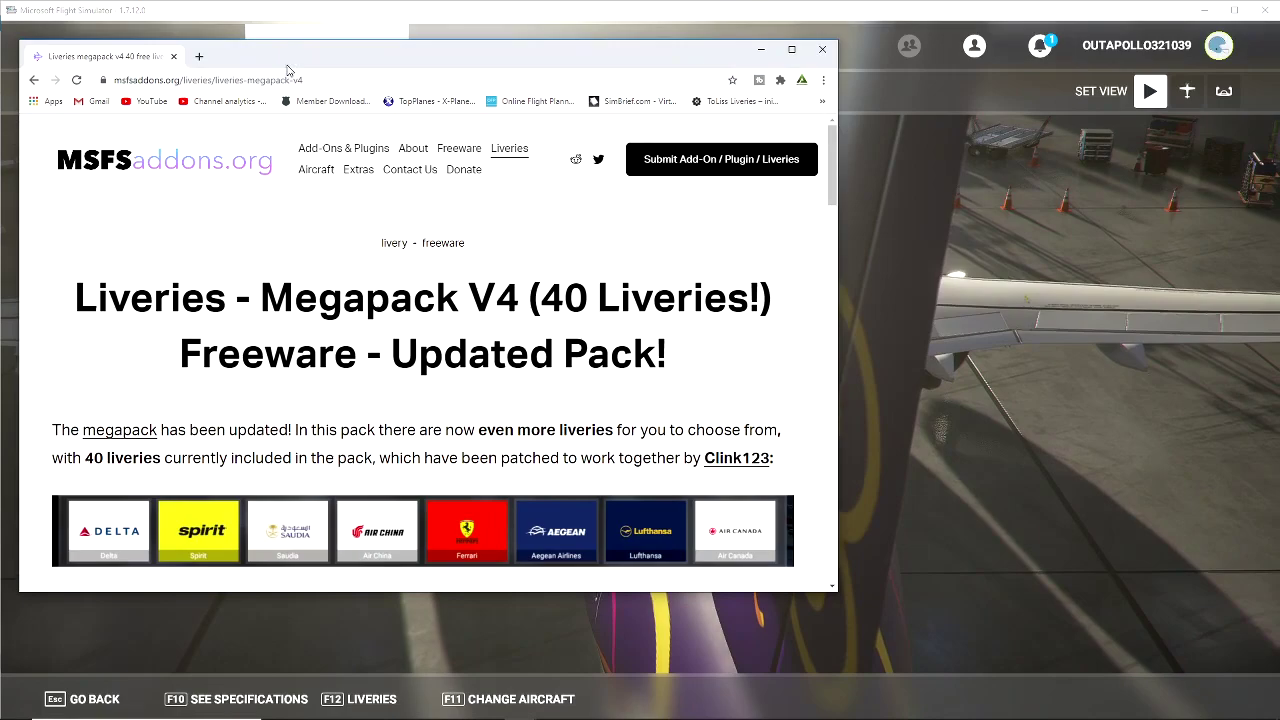
scroll(220, 200, down, 3)
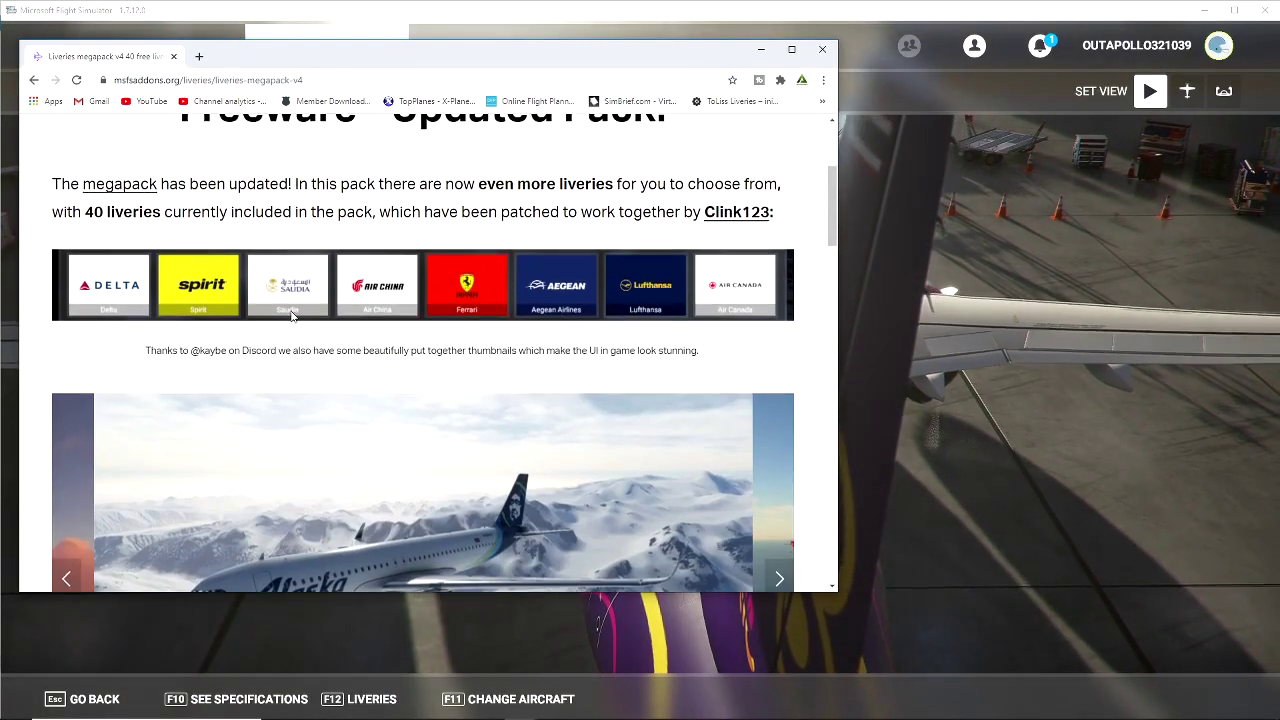
scroll(260, 250, down, 2)
scroll(338, 332, down, 2)
scroll(338, 332, down, 2)
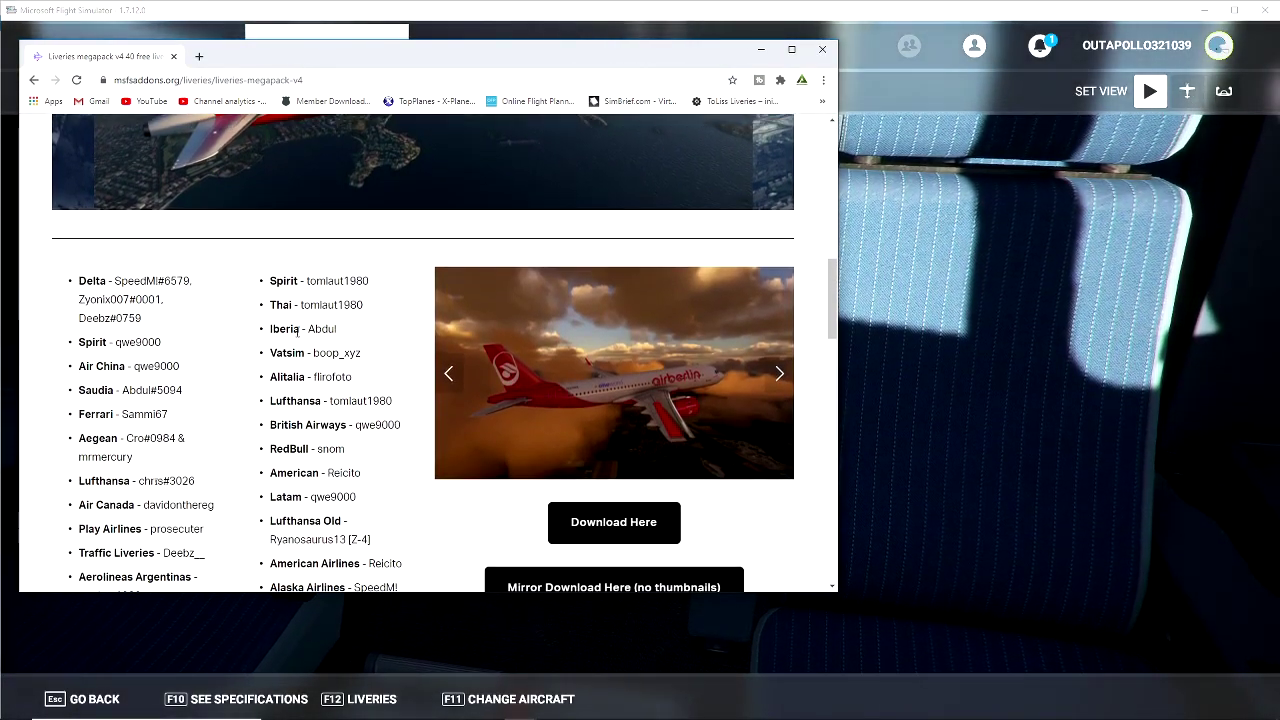
scroll(427, 412, down, 1)
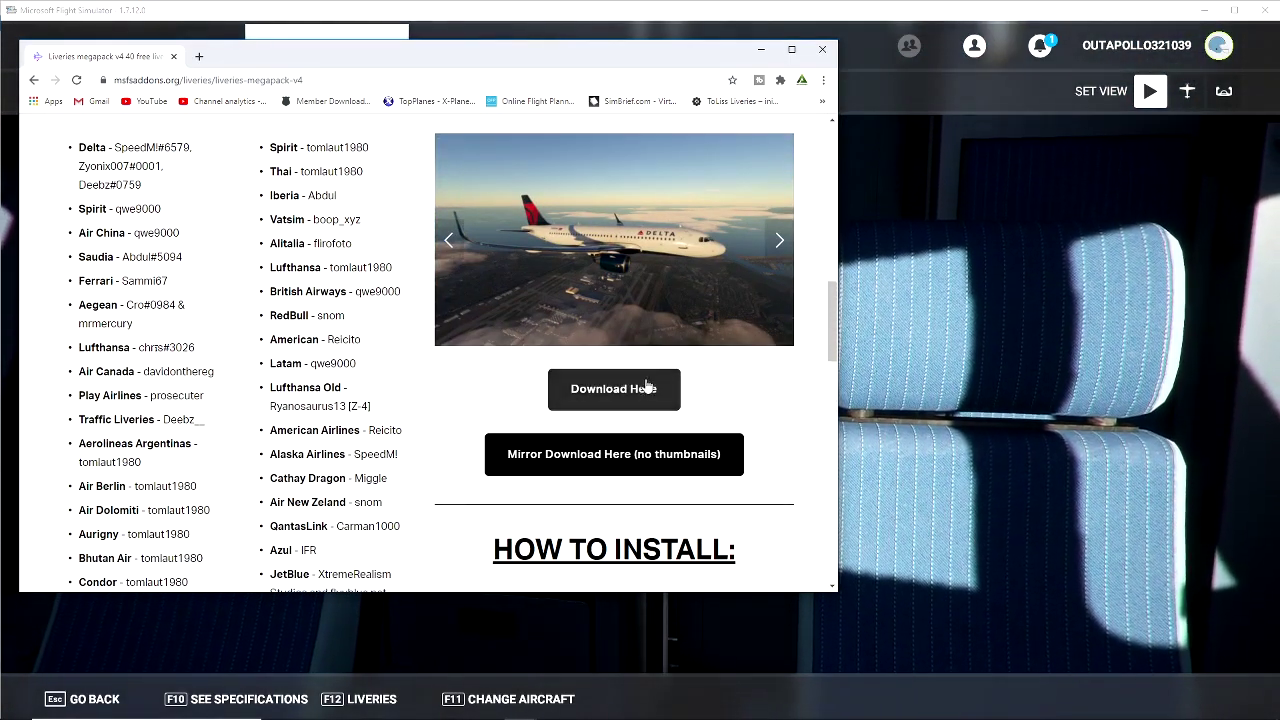
scroll(600, 390, up, 1)
scroll(617, 400, down, 4)
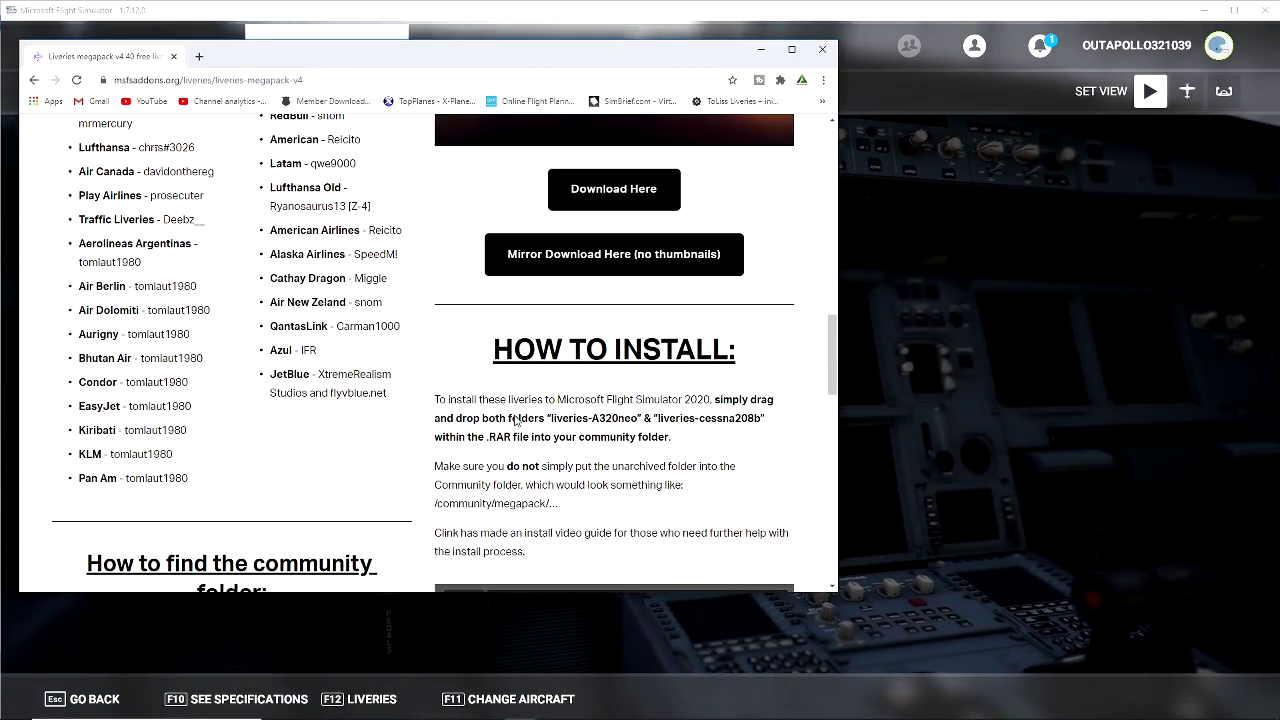
scroll(533, 466, down, 3)
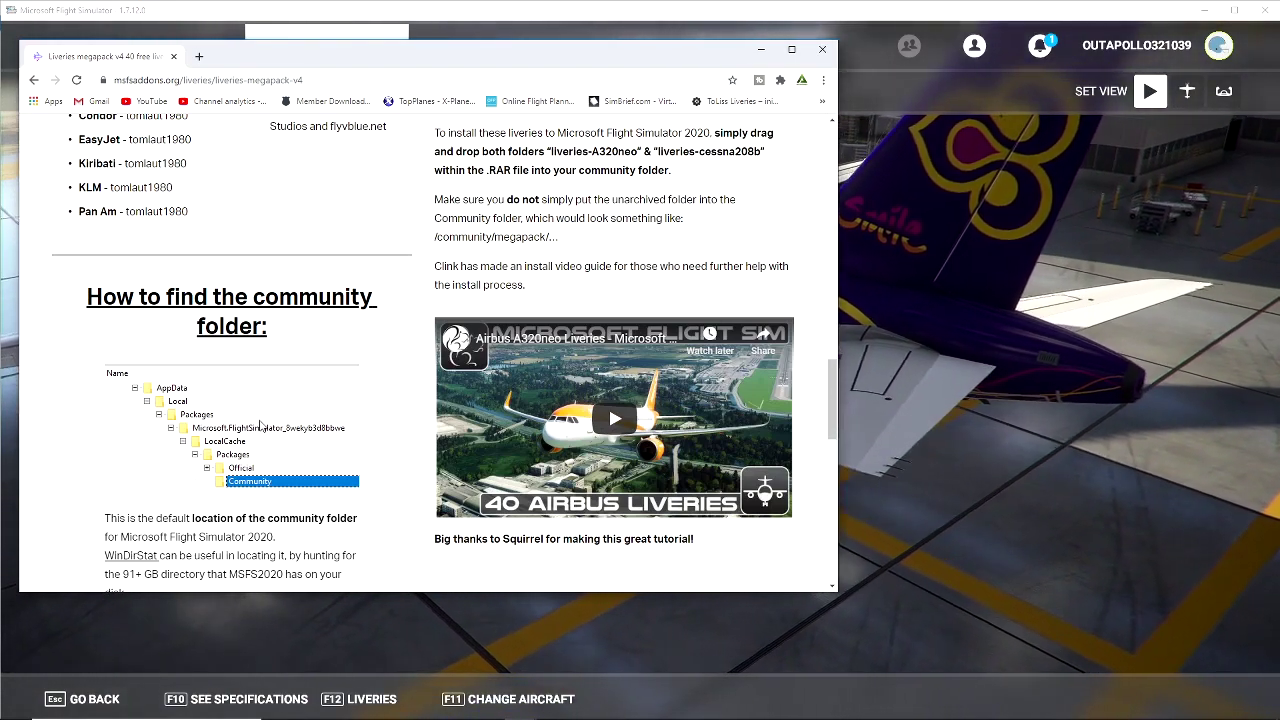
scroll(322, 494, down, 1)
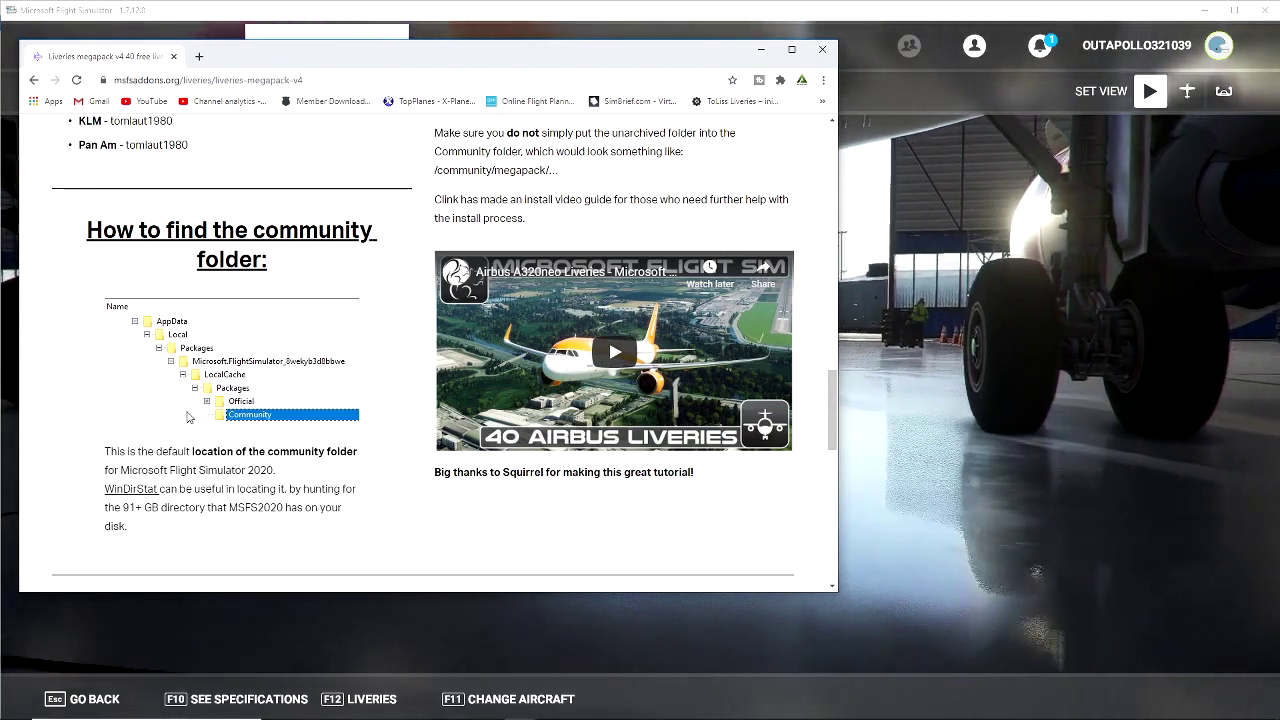
scroll(305, 385, up, 2)
scroll(305, 385, up, 3)
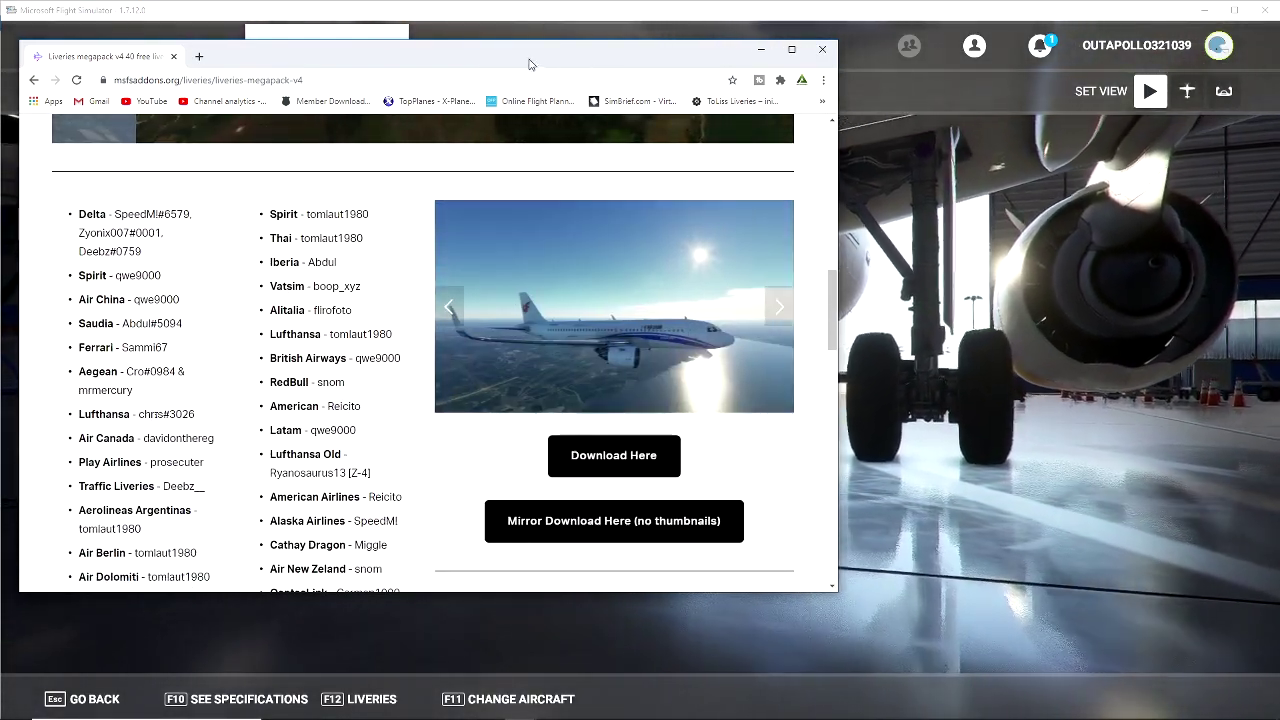
Move the web page aside and position the Megapack V4 + Thumbnails archive window over the hangar
mouse_move(530, 64)
mouse_down()
mouse_move(1162, 130)
mouse_move(1279, 130)
mouse_up()
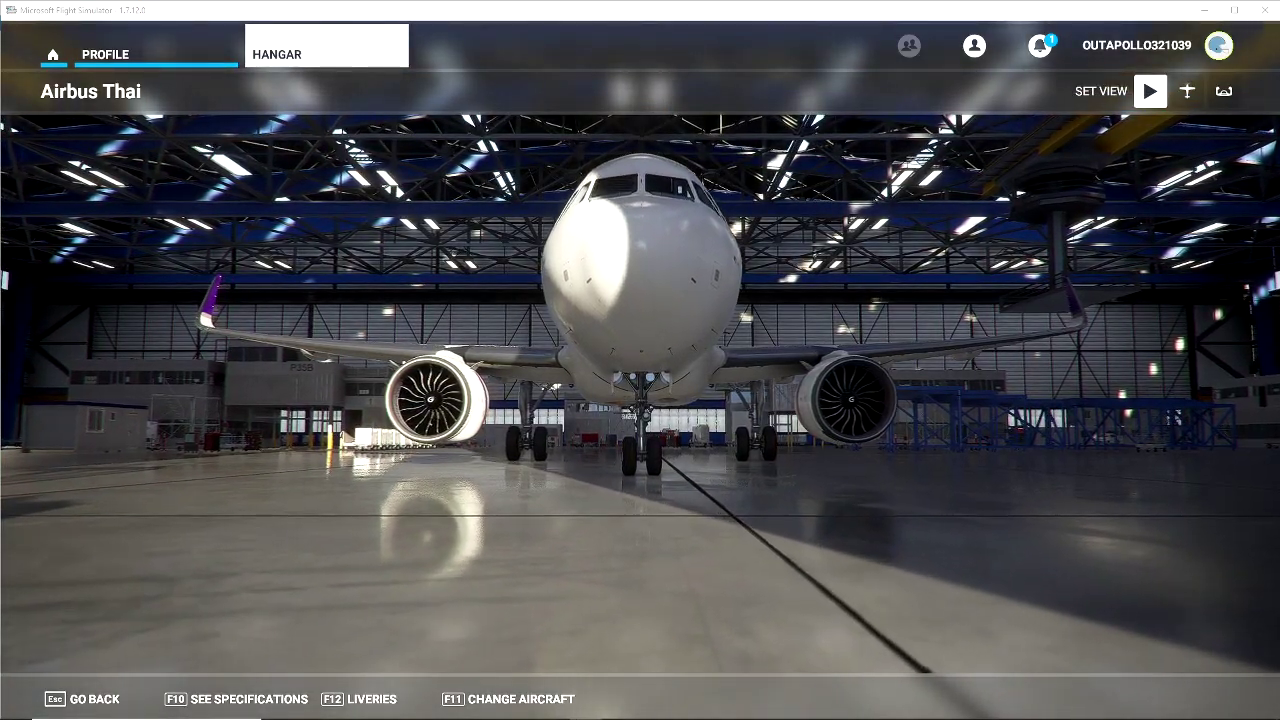
key(alt+Tab)
drag(650, 69, 516, 135)
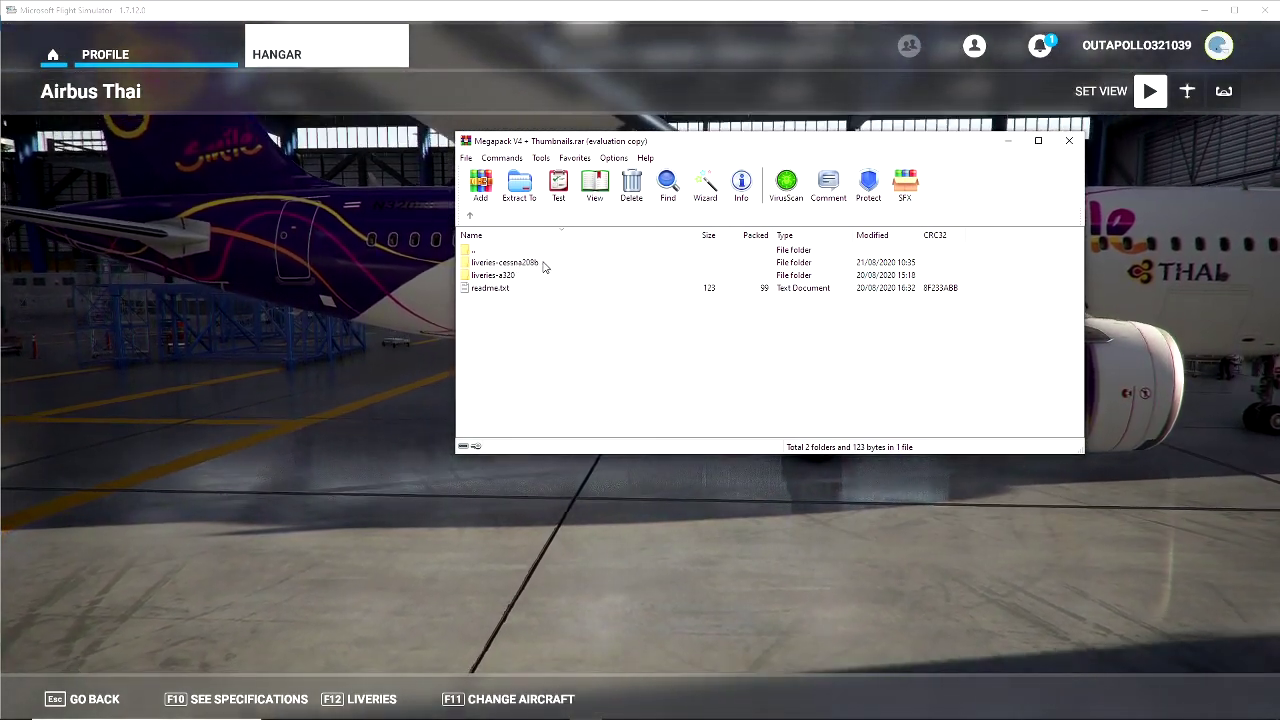
key(Home)
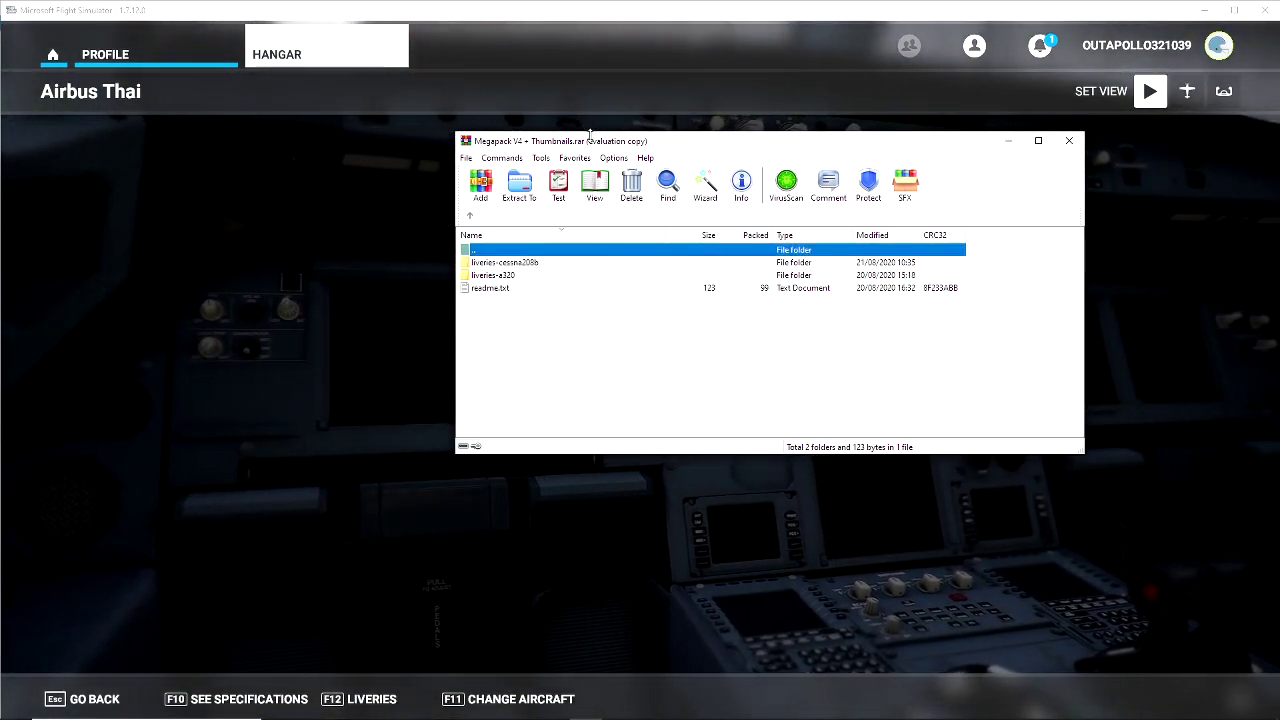
drag(590, 135, 729, 120)
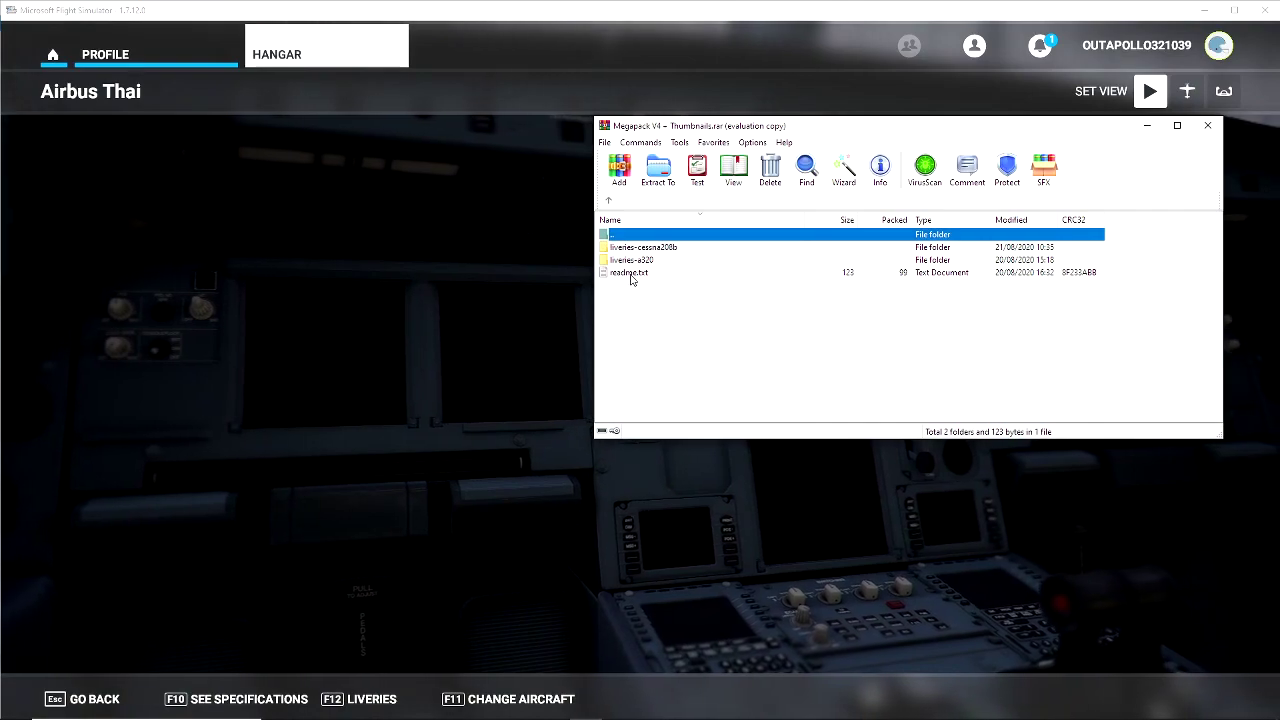
Read the archive's readme.txt about placing the folders into Community, then close it
double_click(631, 274)
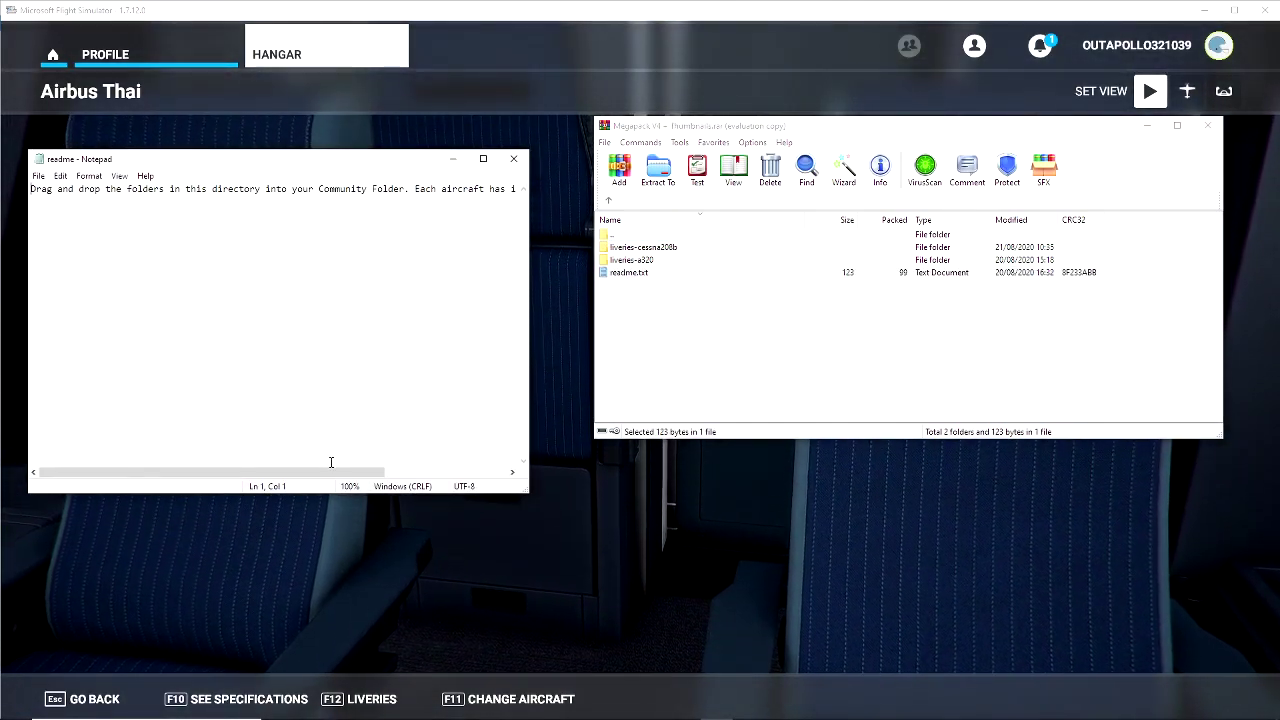
drag(331, 471, 488, 400)
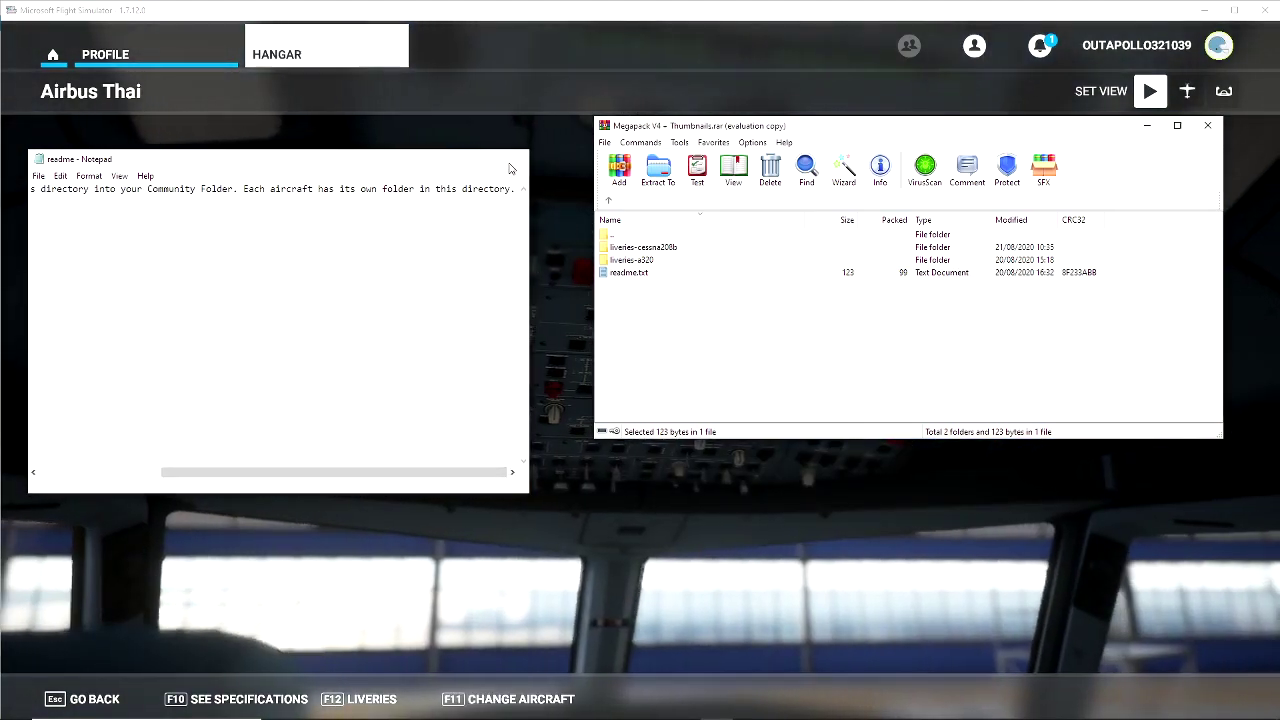
click(513, 158)
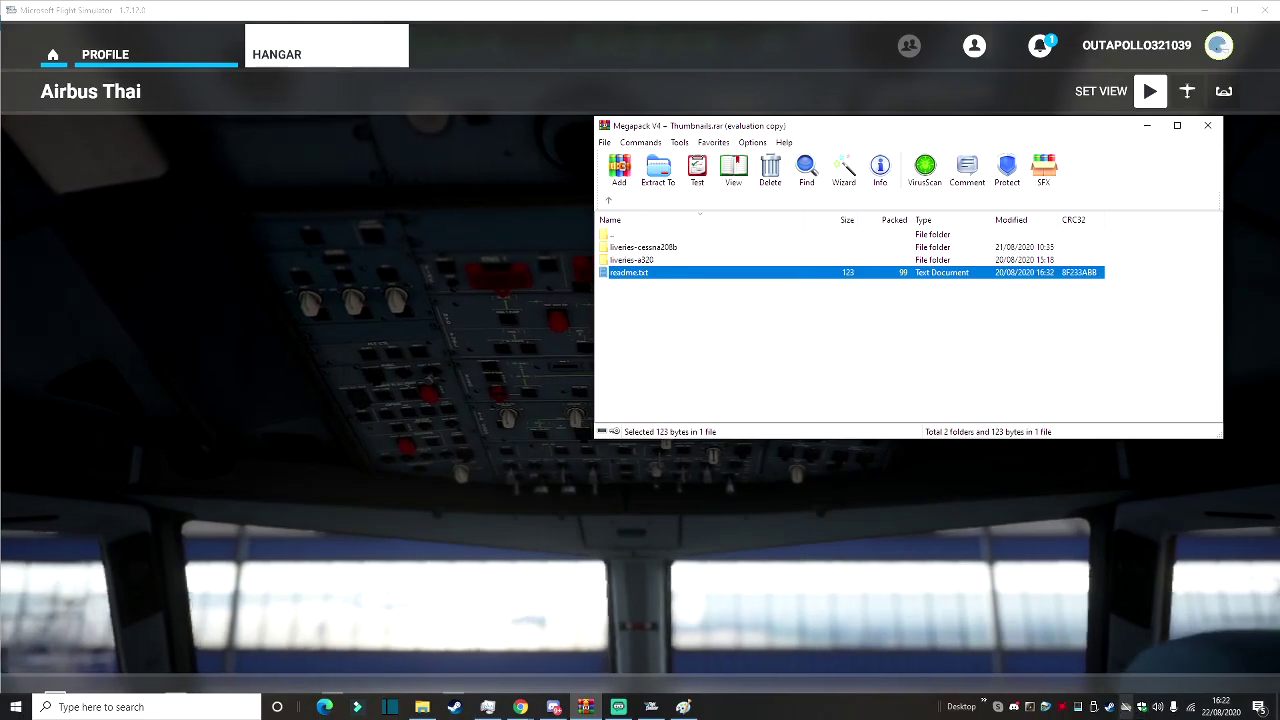
Browse in File Explorer to G:\flightdisc 2020\Official\Steam and scroll its 154 asobo folders
click(422, 707)
mouse_move(1100, 228)
mouse_down()
mouse_move(690, 147)
mouse_move(458, 168)
mouse_move(392, 134)
mouse_up()
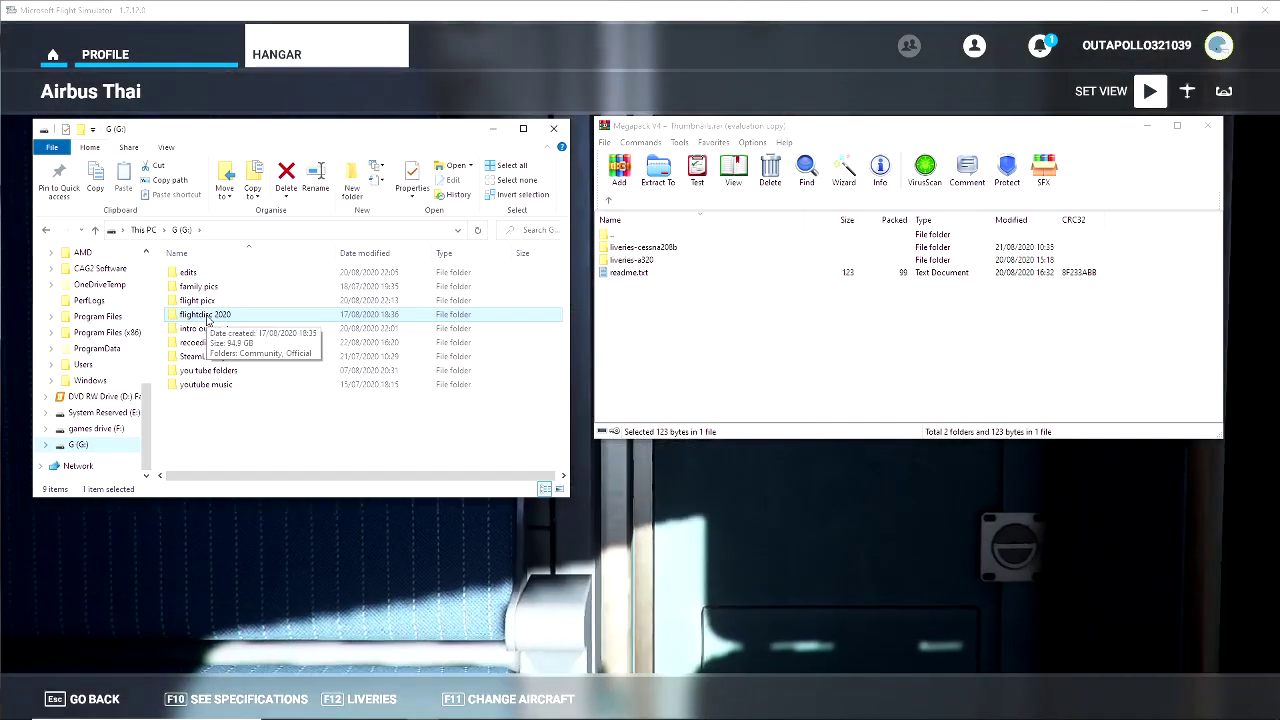
double_click(207, 316)
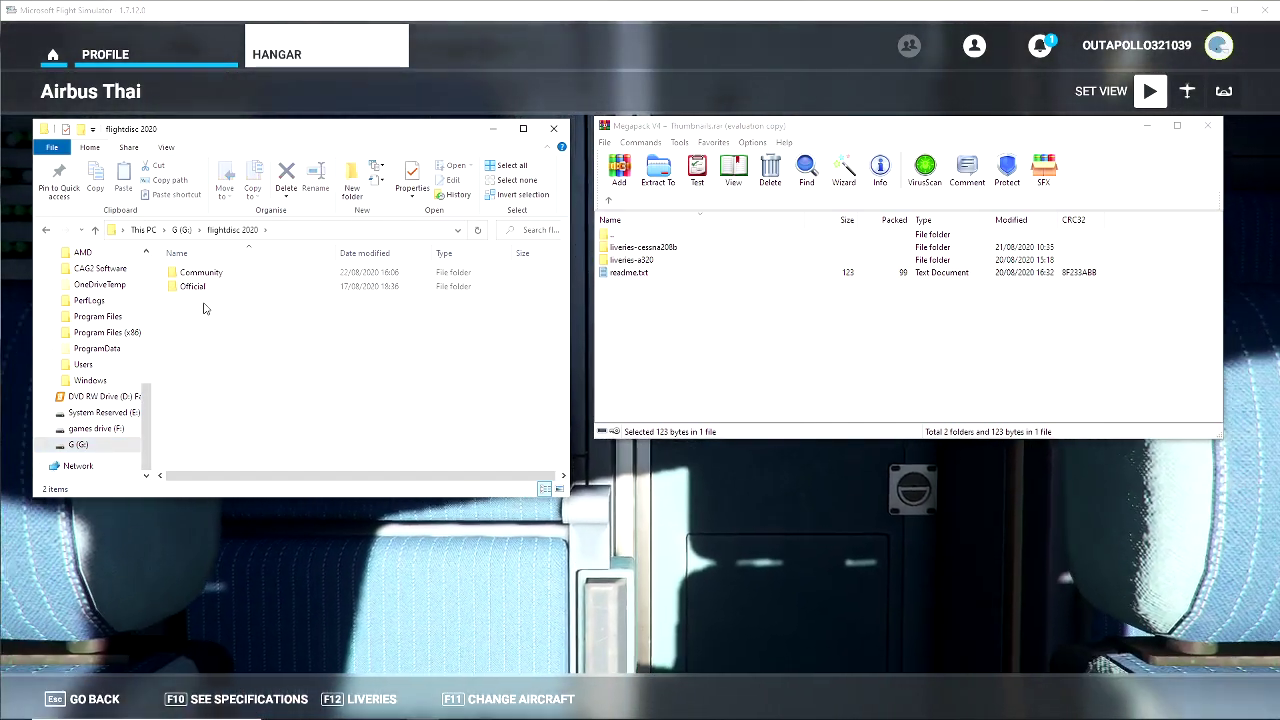
click(196, 287)
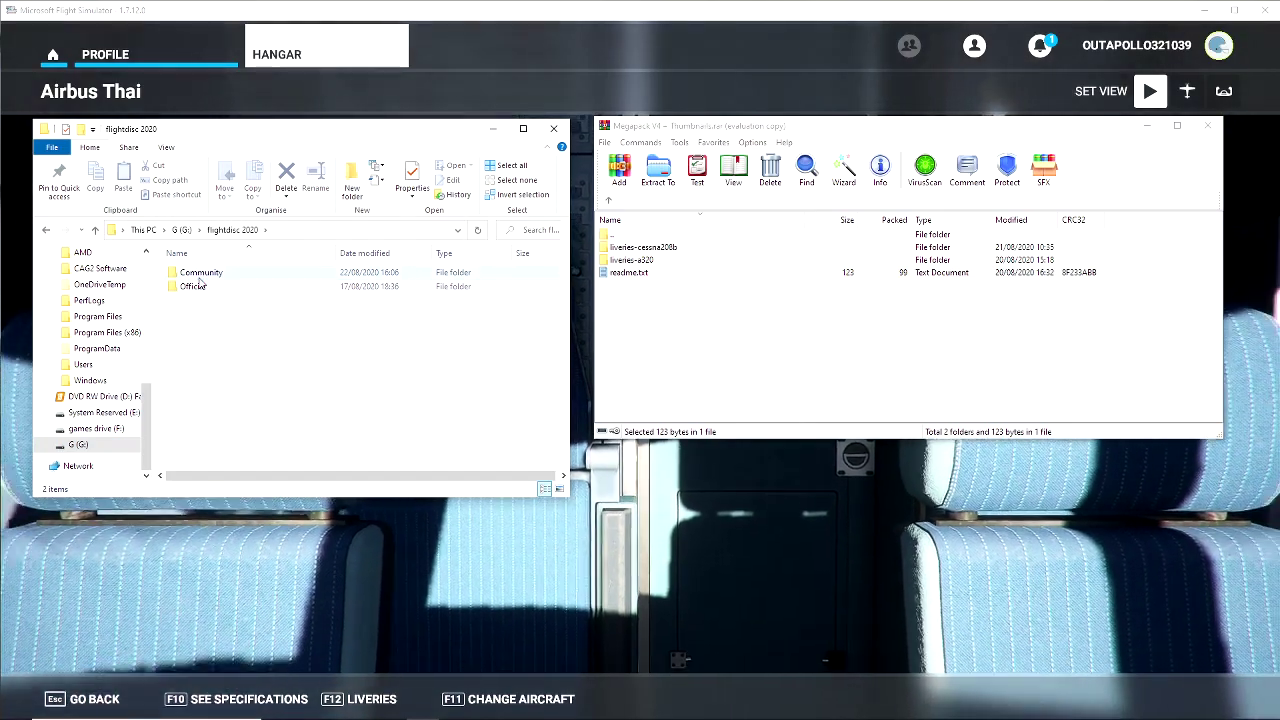
double_click(196, 287)
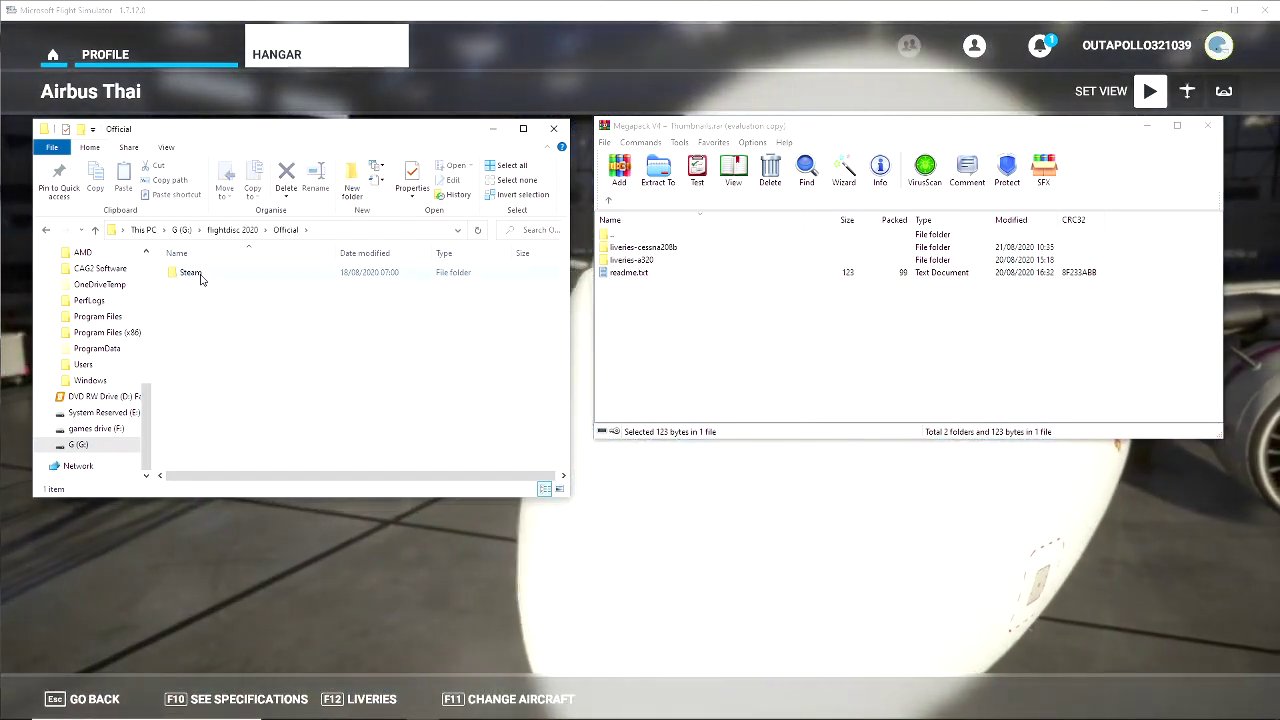
double_click(192, 273)
scroll(258, 340, down, 6)
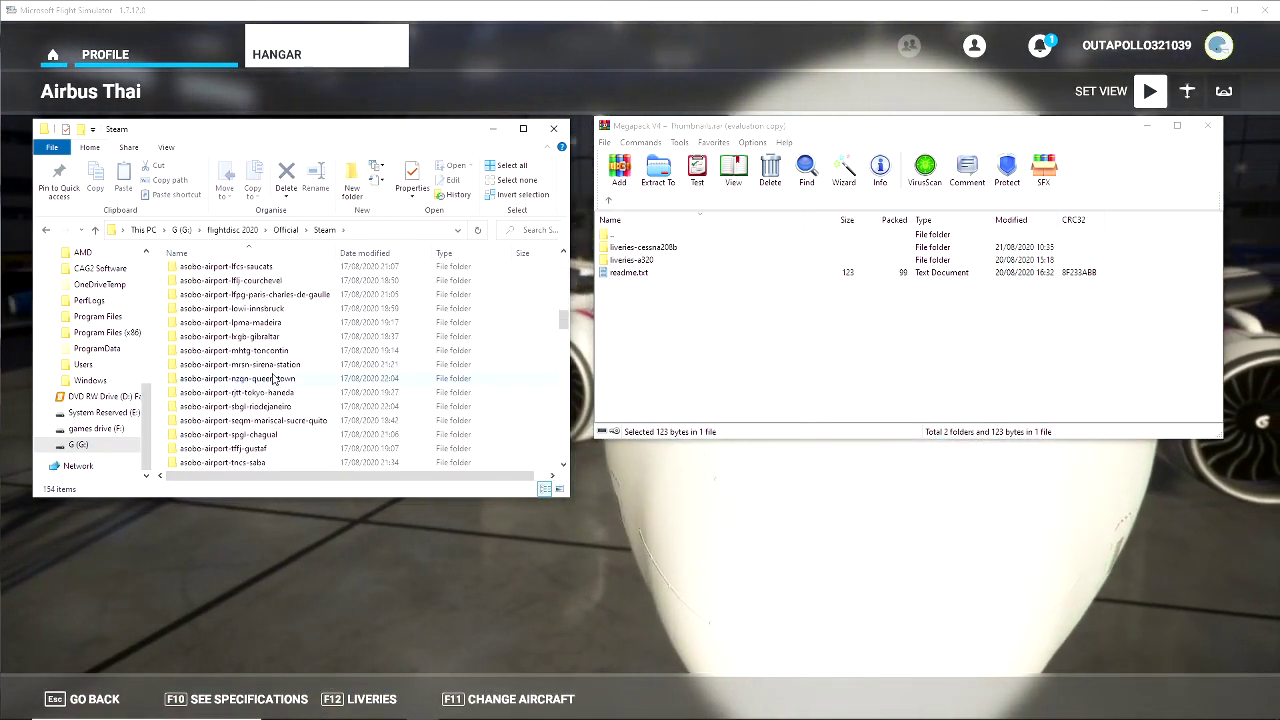
scroll(262, 360, up, 2)
scroll(265, 378, up, 4)
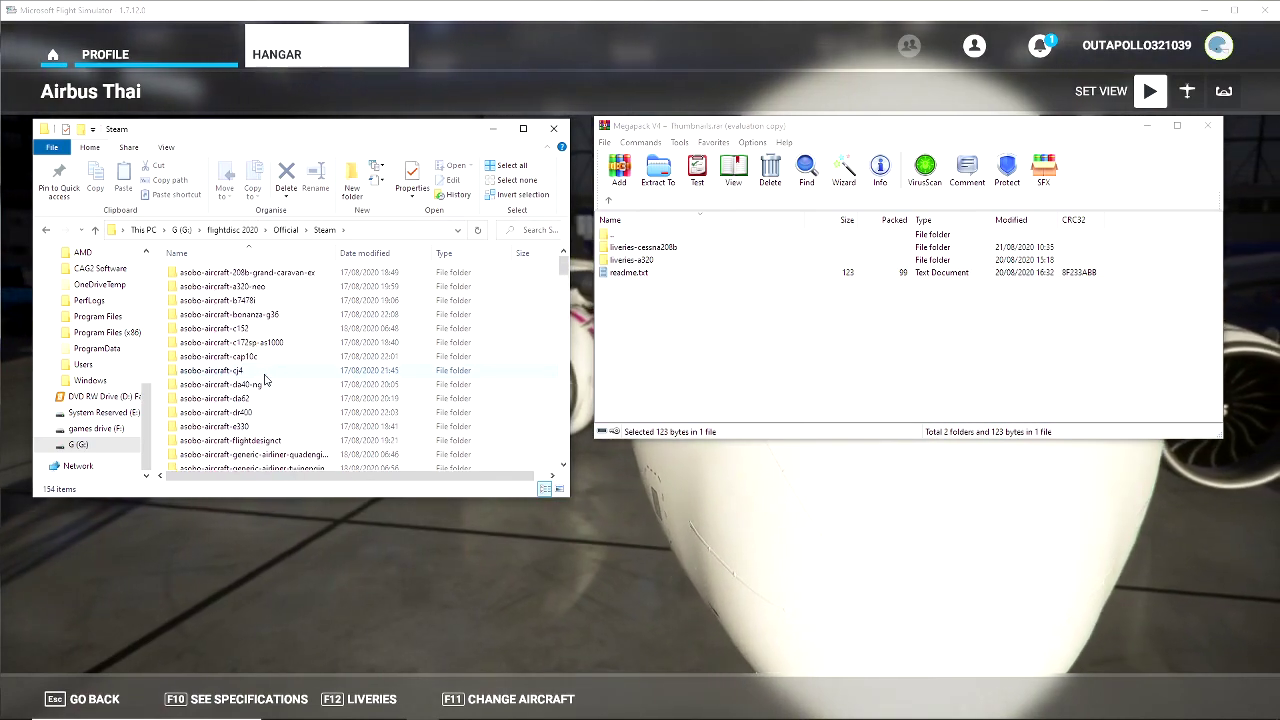
Go back up out of the Steam folder toward the flightdisc 2020 folder
click(47, 231)
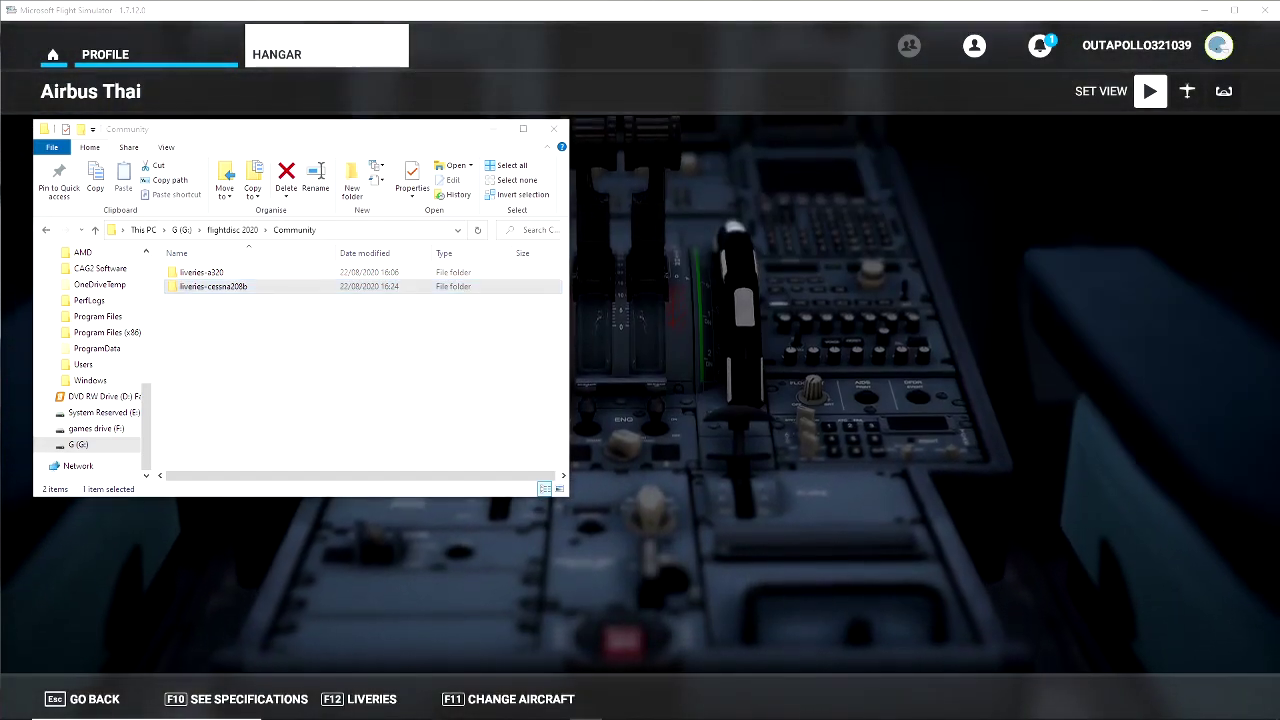
Close Explorer and apply the megapack's British Airways livery to the A320neo
click(1105, 323)
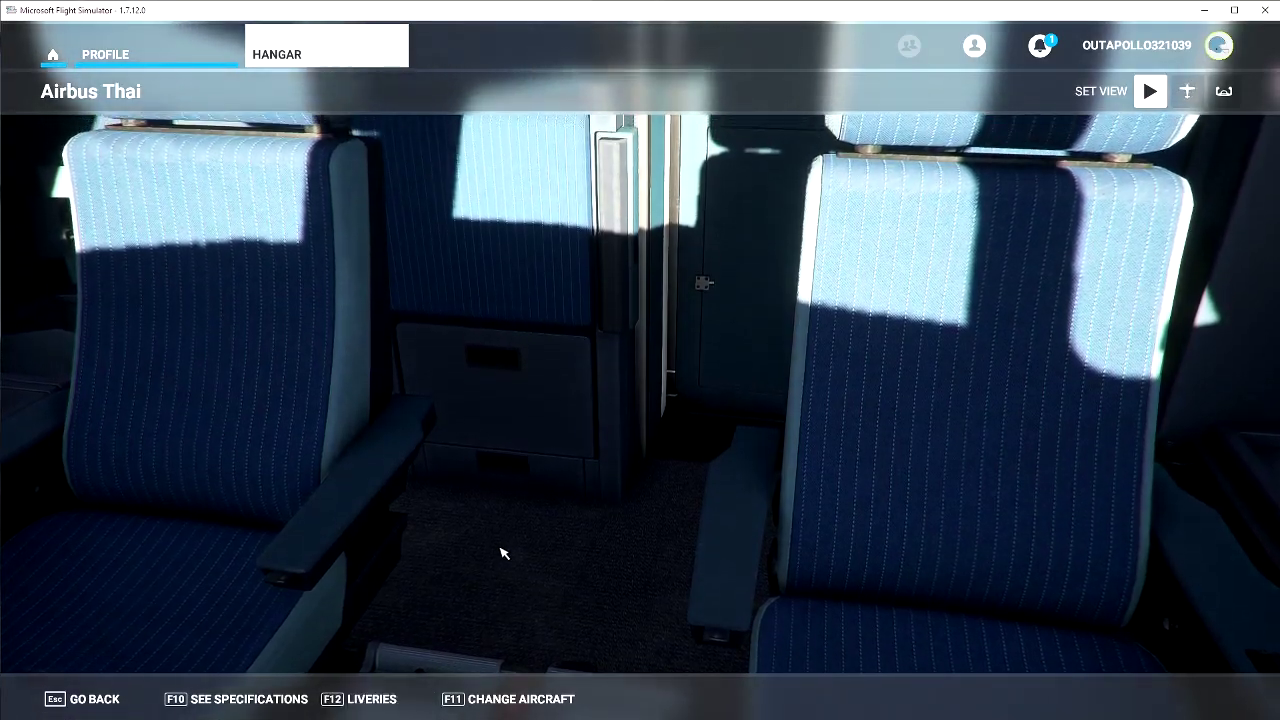
click(365, 699)
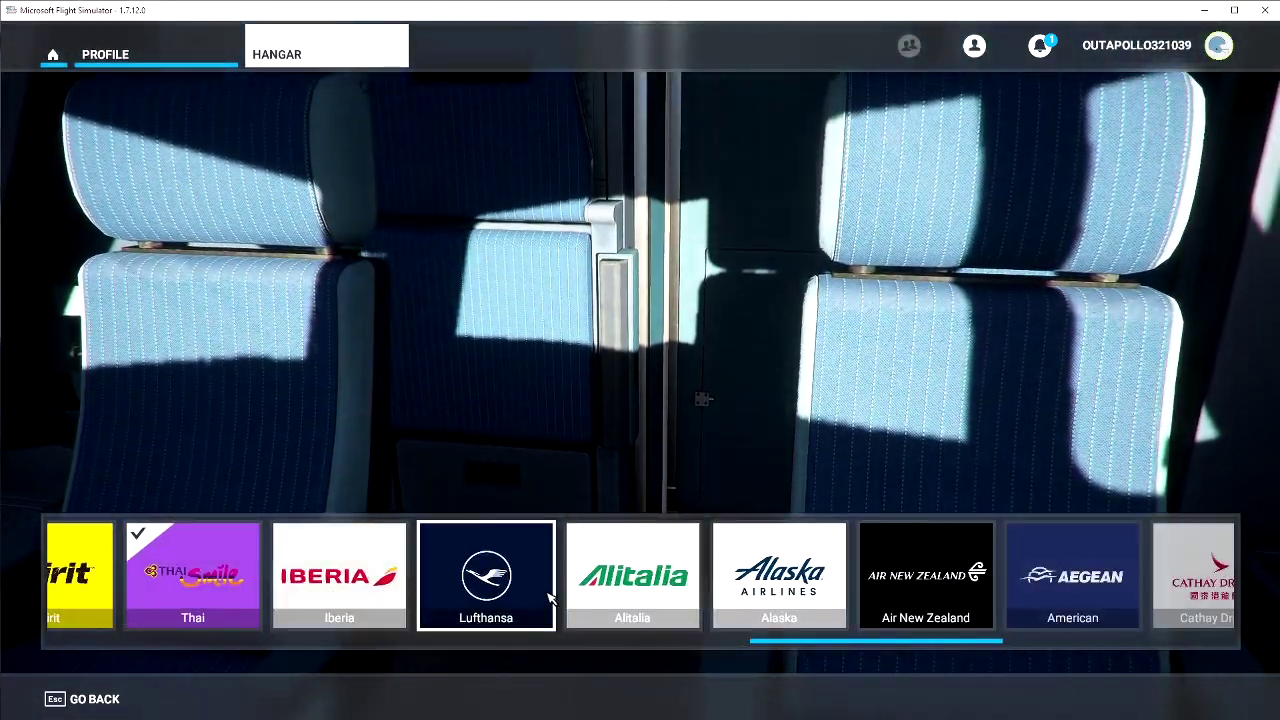
scroll(548, 597, down, 3)
scroll(550, 597, down, 4)
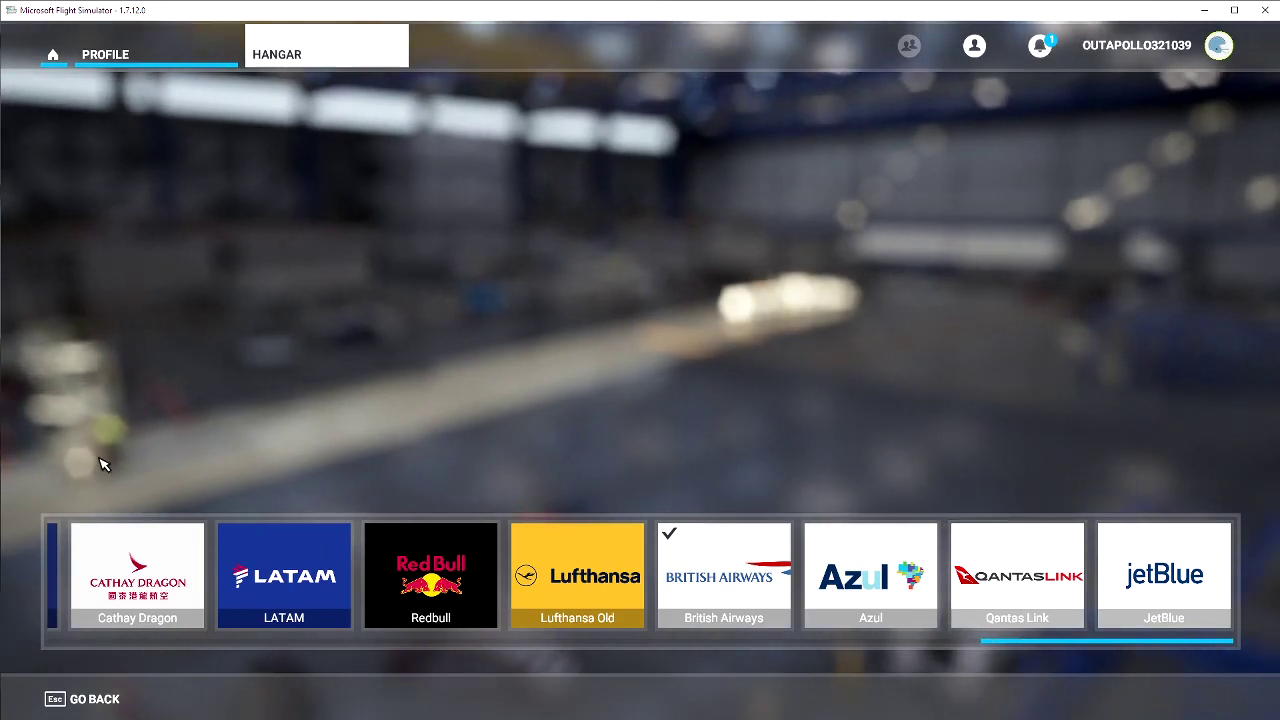
click(95, 699)
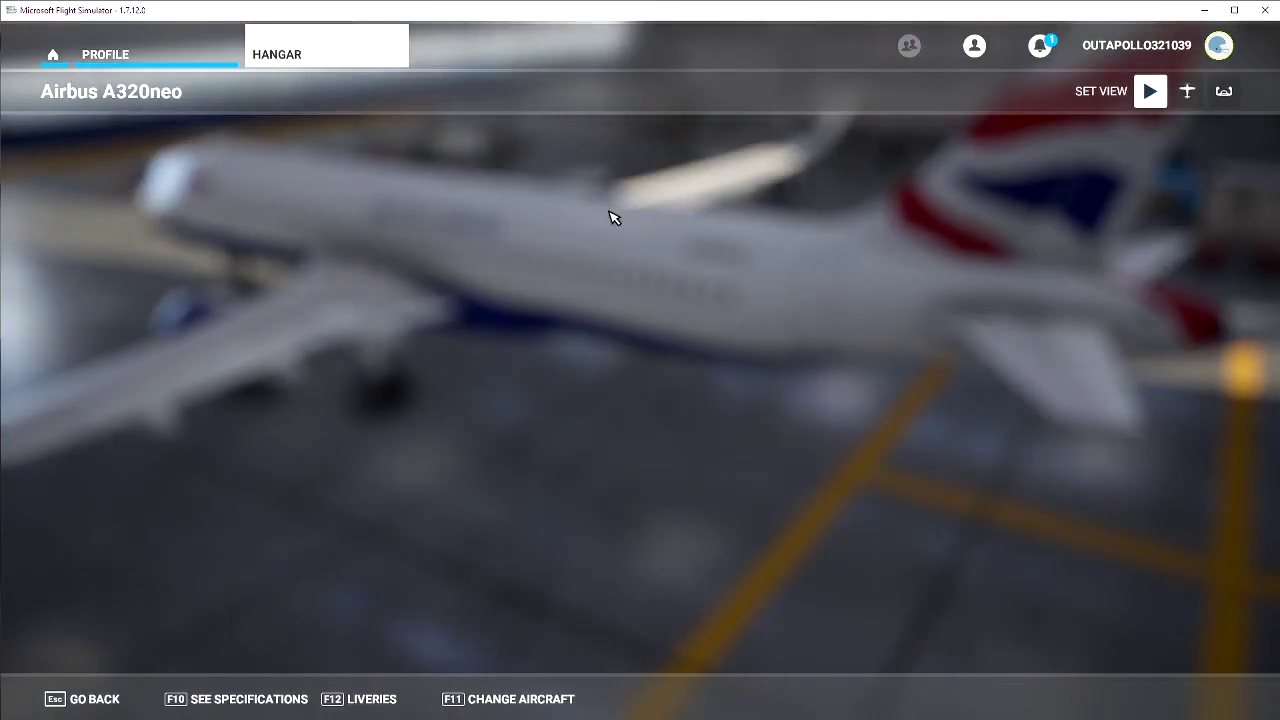